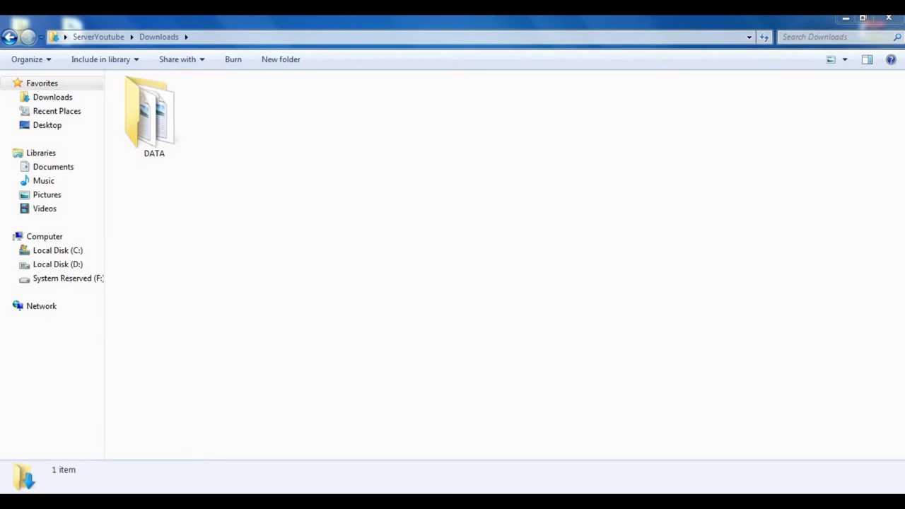
- View the files inside the DATA folder and return to the Downloads folder
double_click(152, 114)
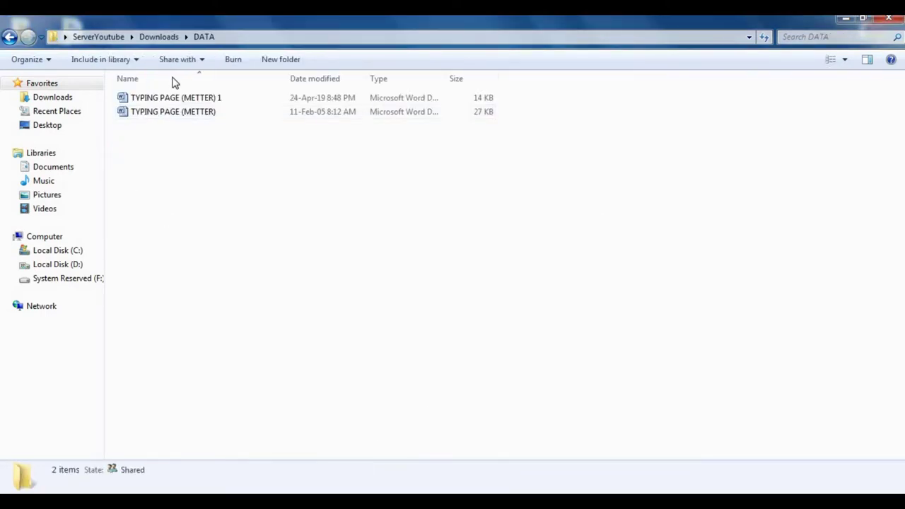
key(BackSpace)
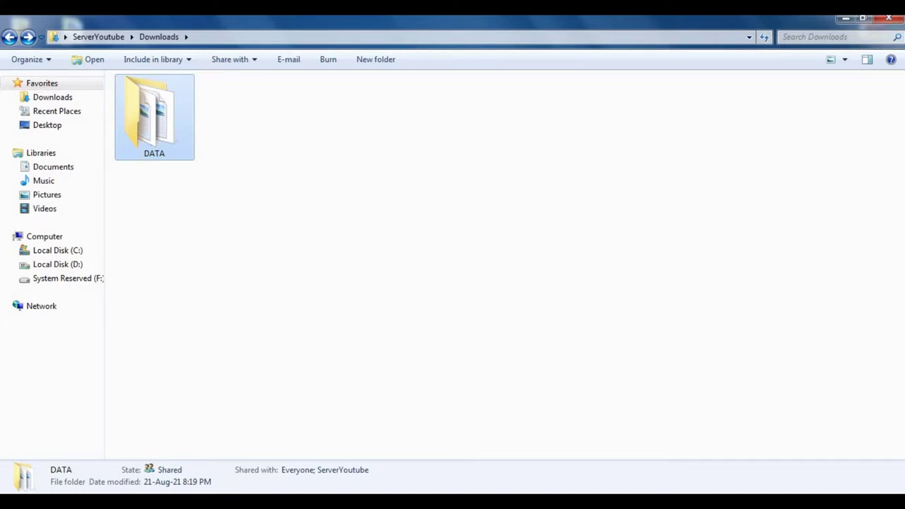
- Check the Public profile's network discovery, file and printer sharing, and public folder sharing options in the computer's advanced sharing settings
right_click(820, 508)
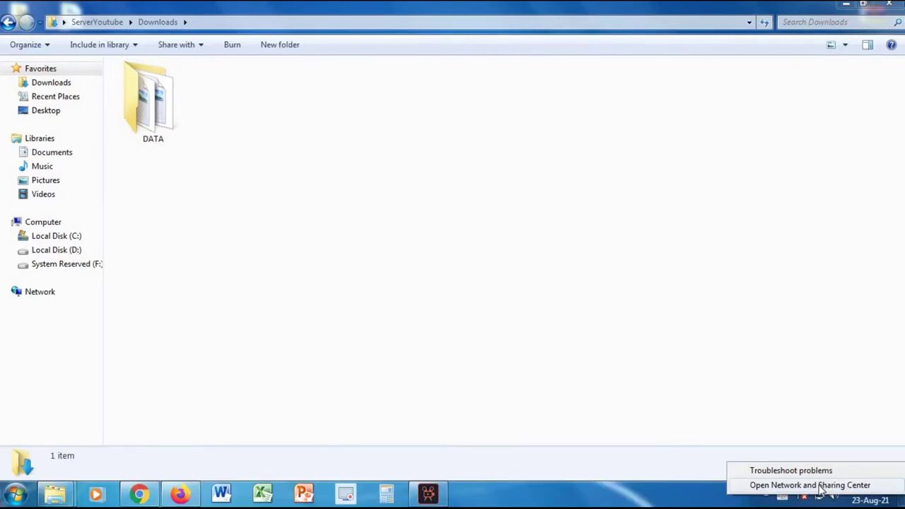
click(820, 487)
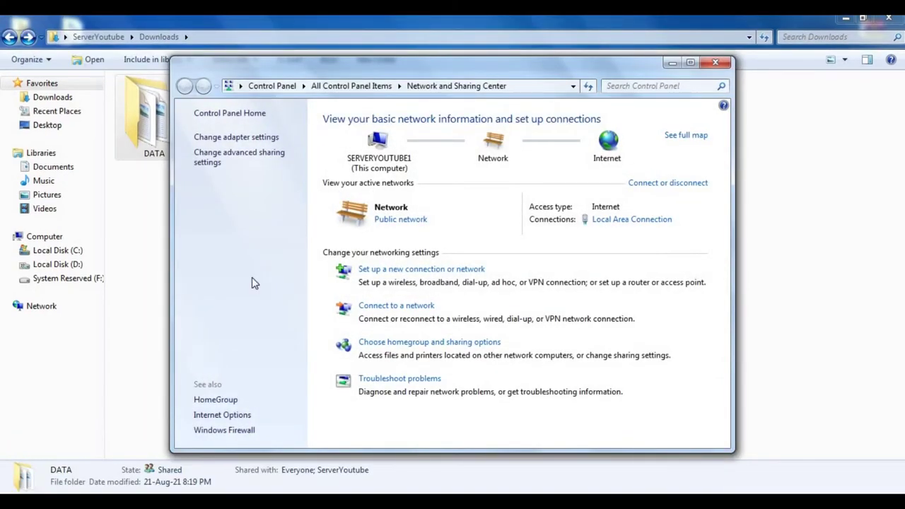
click(232, 156)
click(308, 253)
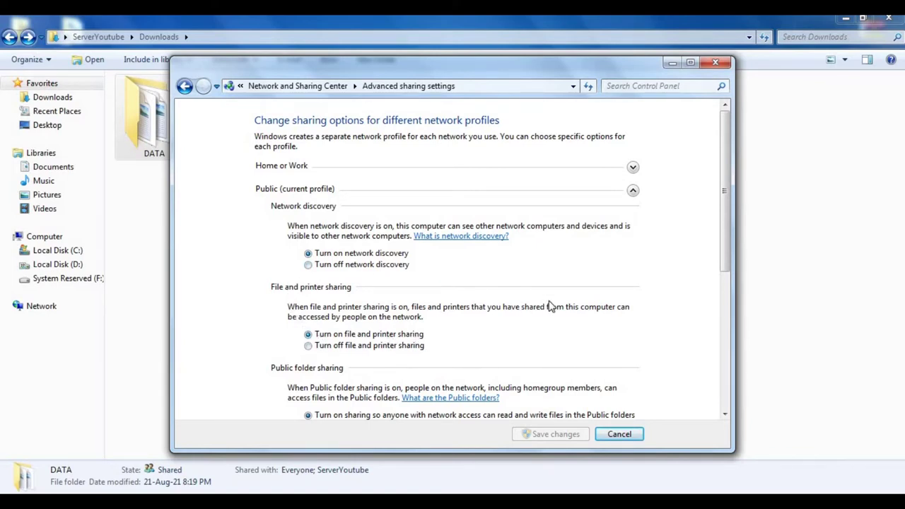
scroll(537, 314, down, 2)
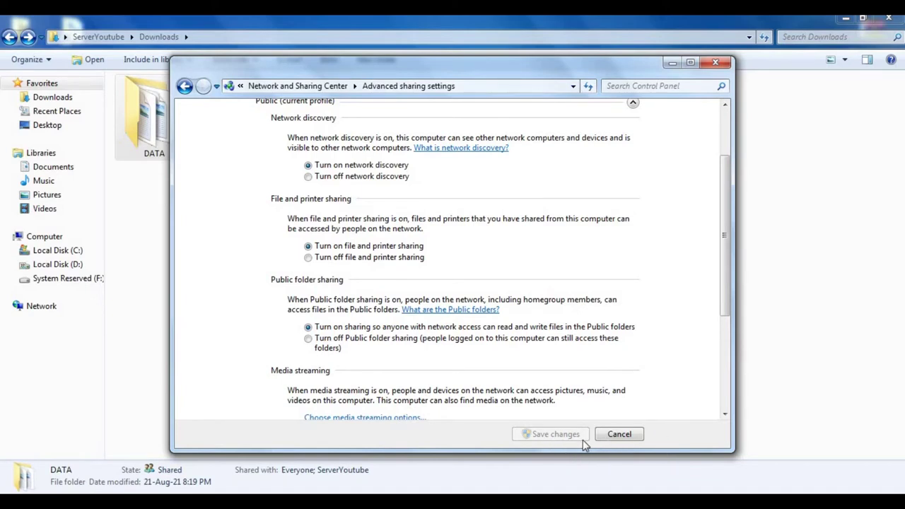
click(616, 435)
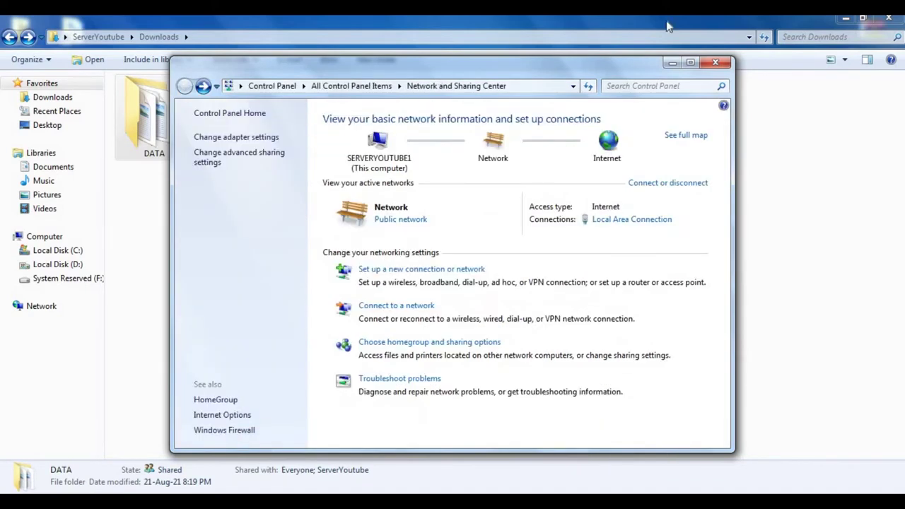
click(715, 62)
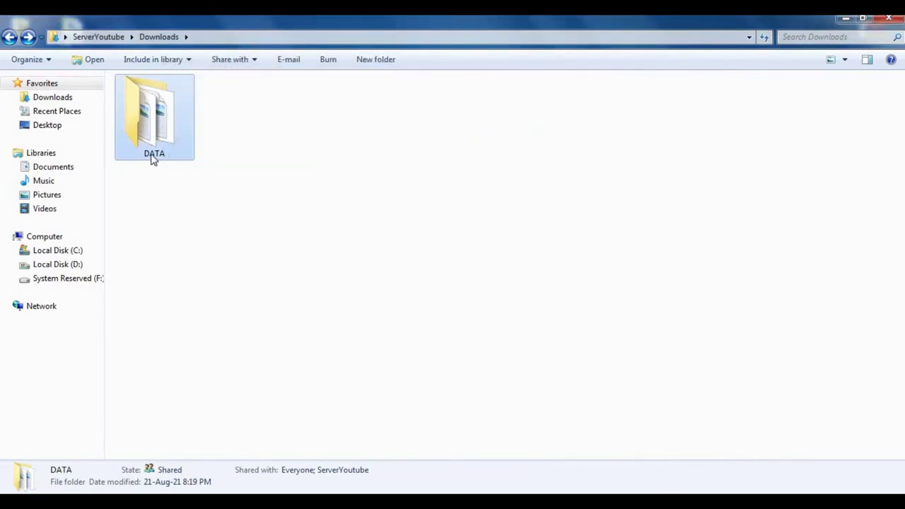
- Enable sharing of the DATA folder in its Advanced Sharing properties
right_click(145, 109)
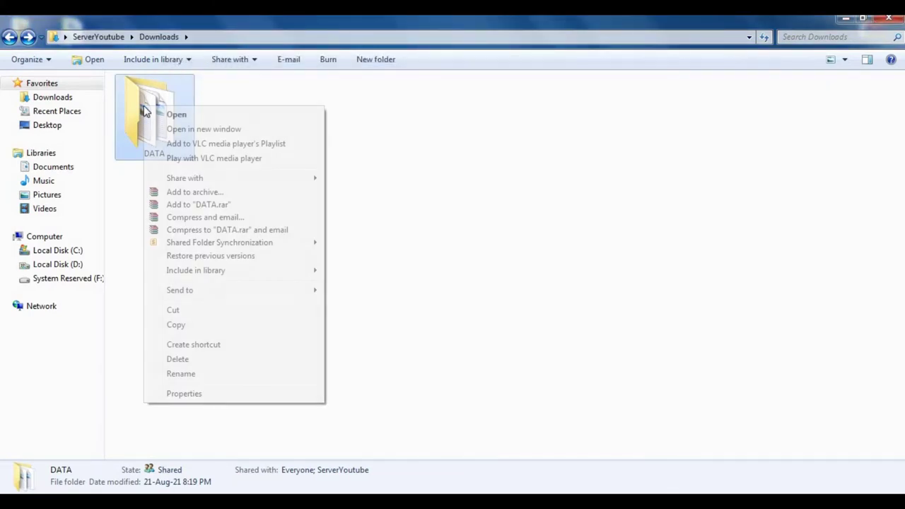
click(198, 398)
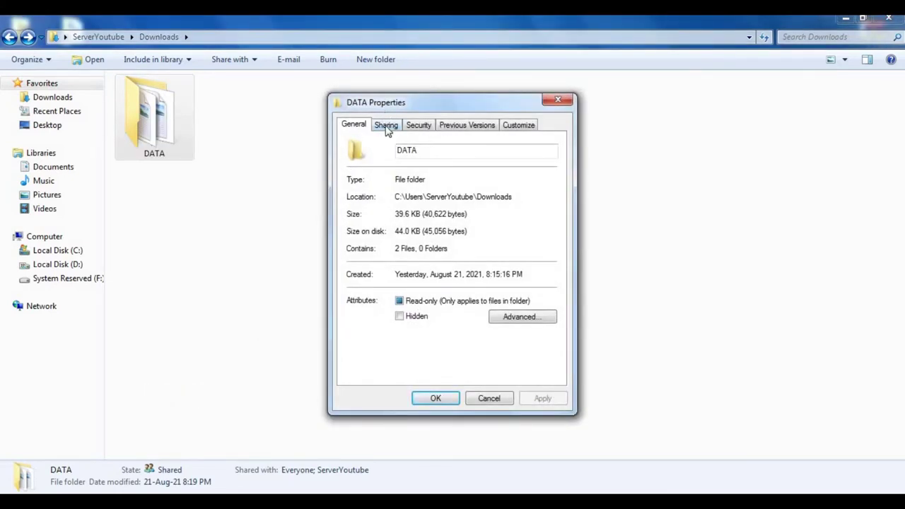
click(388, 129)
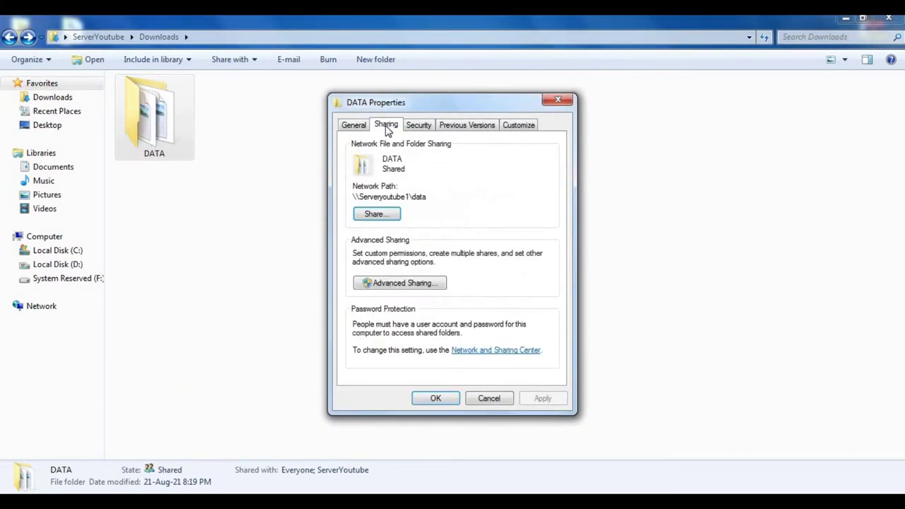
click(387, 283)
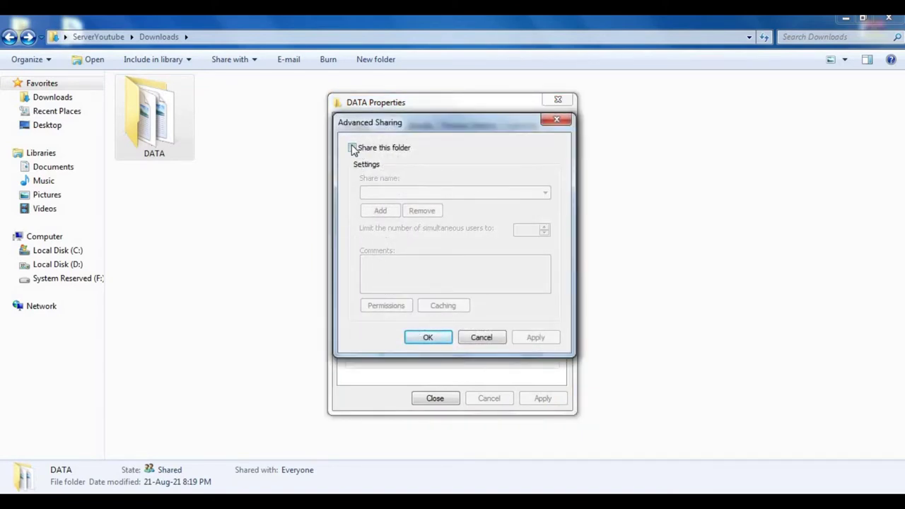
click(353, 149)
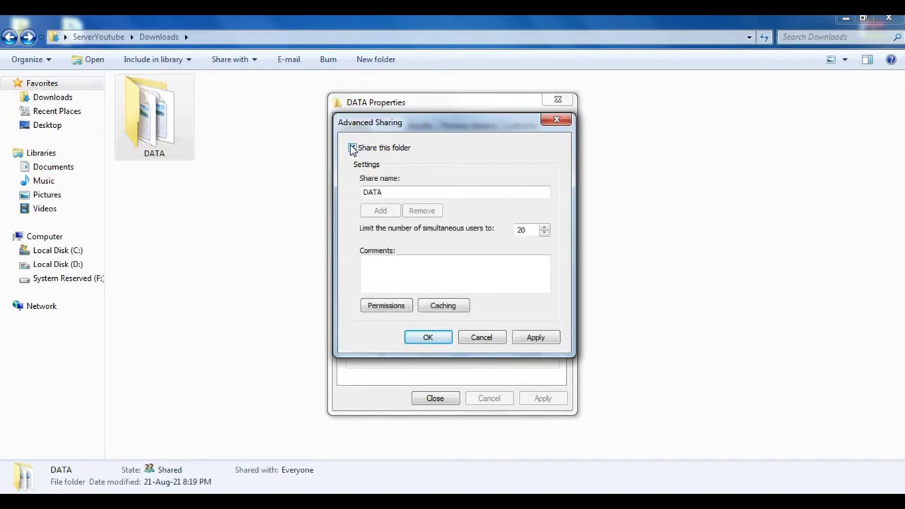
- Allow Everyone Full Control in the DATA share permissions and apply the folder's sharing settings
click(388, 307)
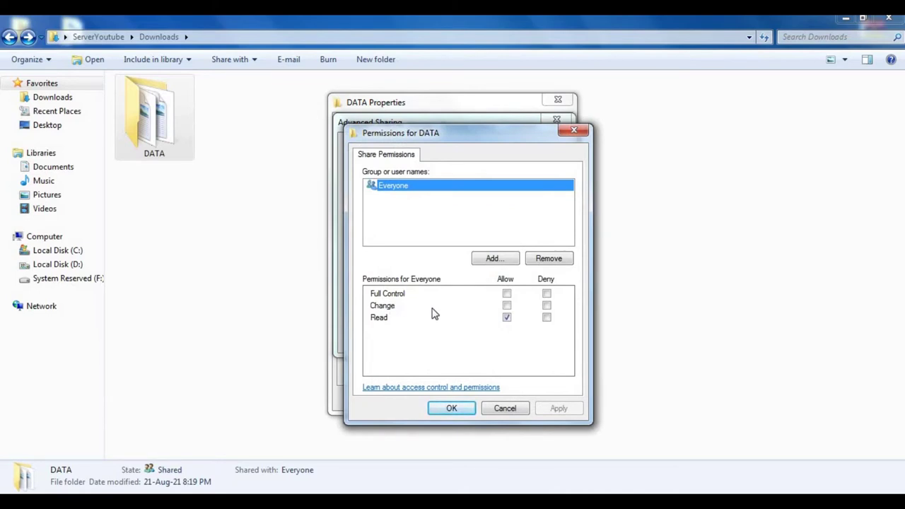
click(506, 293)
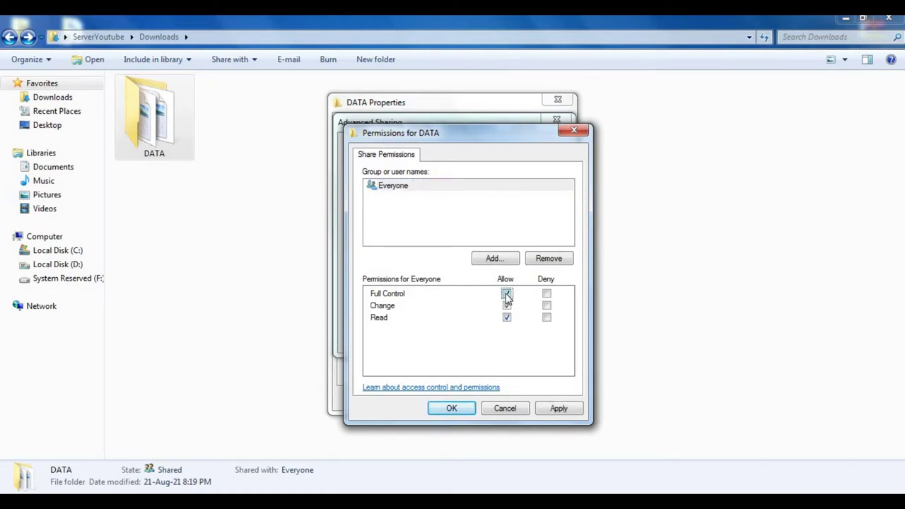
click(556, 410)
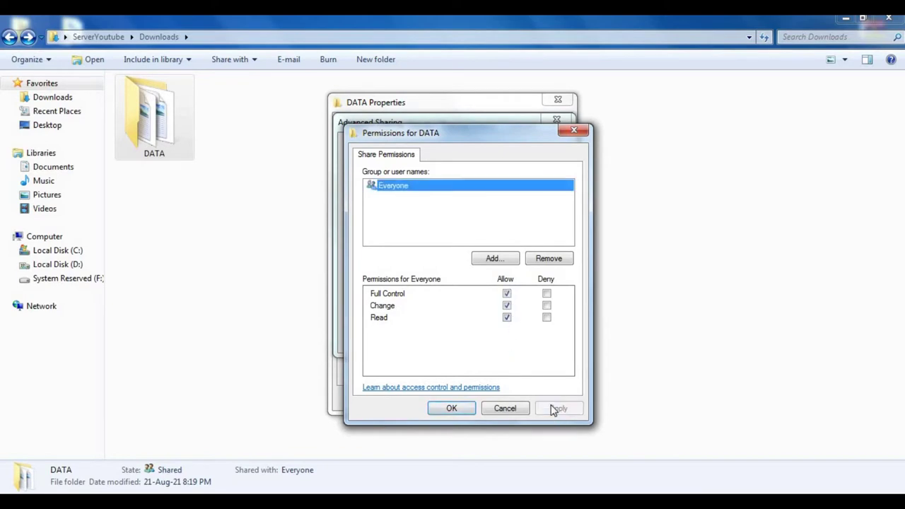
click(450, 409)
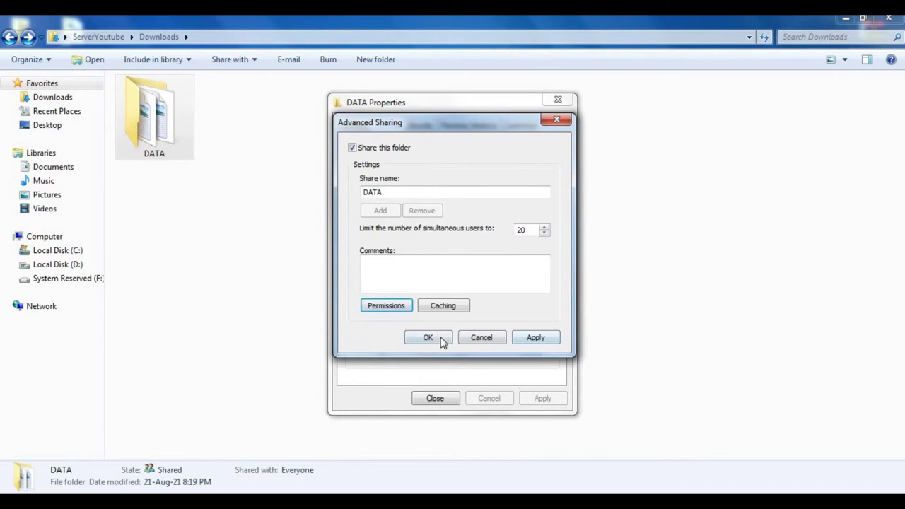
click(428, 338)
click(433, 399)
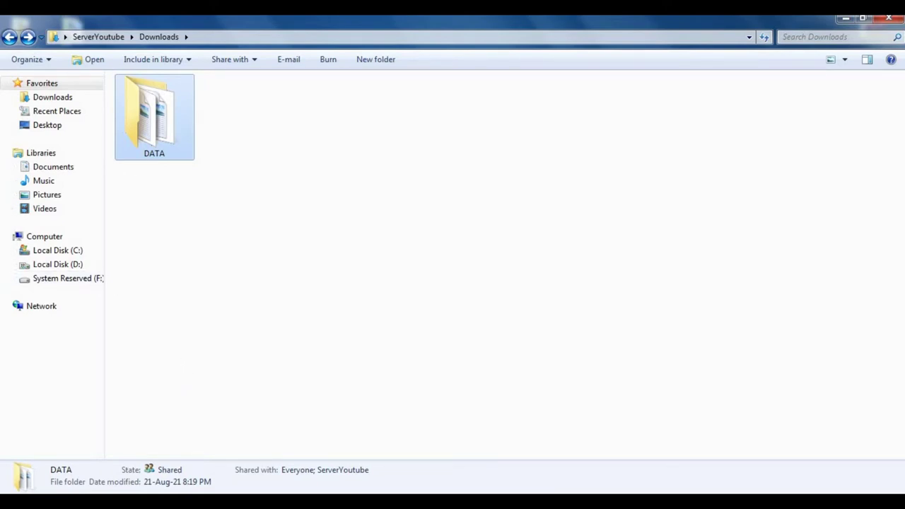
- Check which user account is signed in on the server computer and on the second computer
key(super)
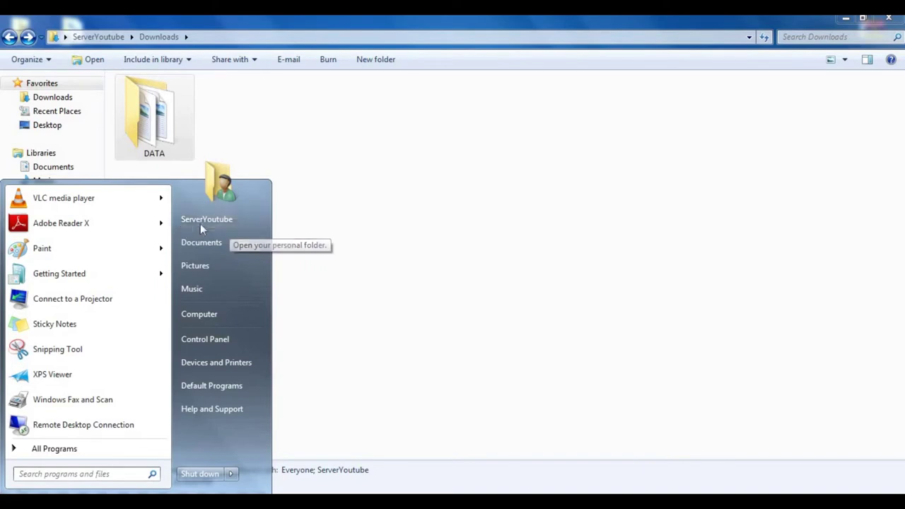
click(374, 214)
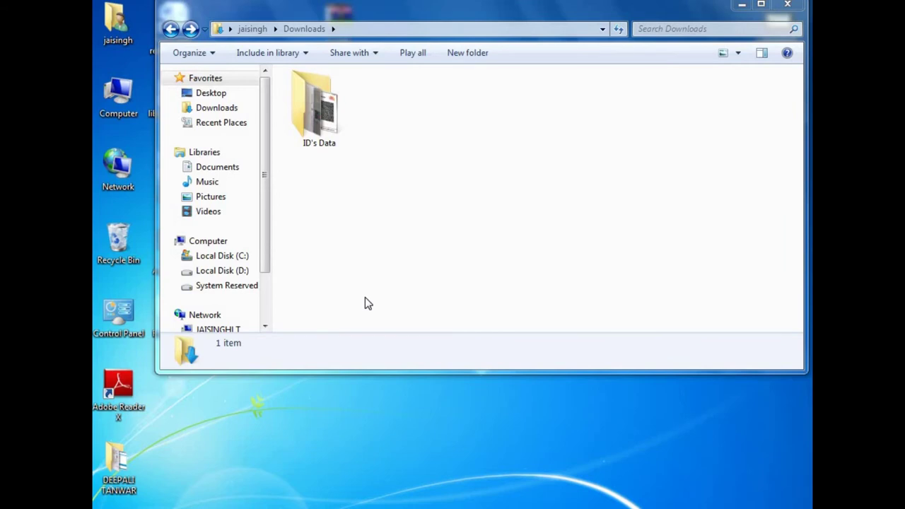
click(121, 502)
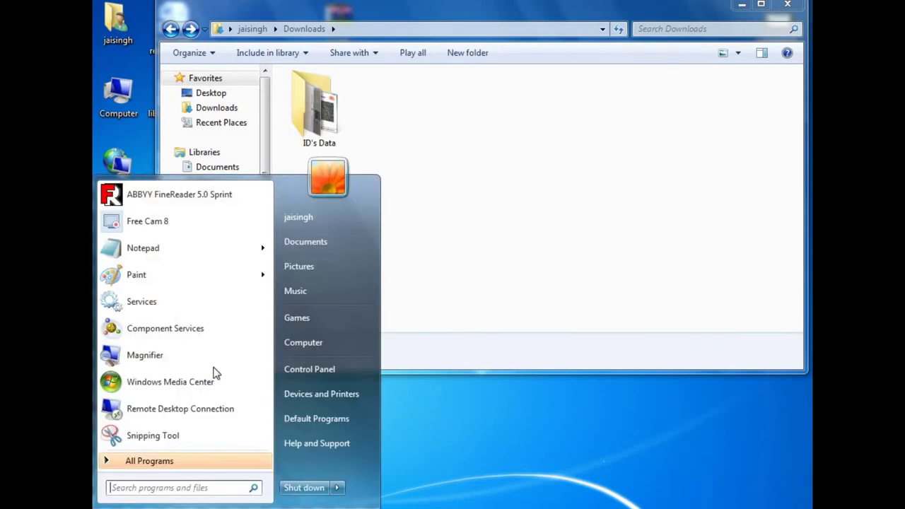
click(437, 151)
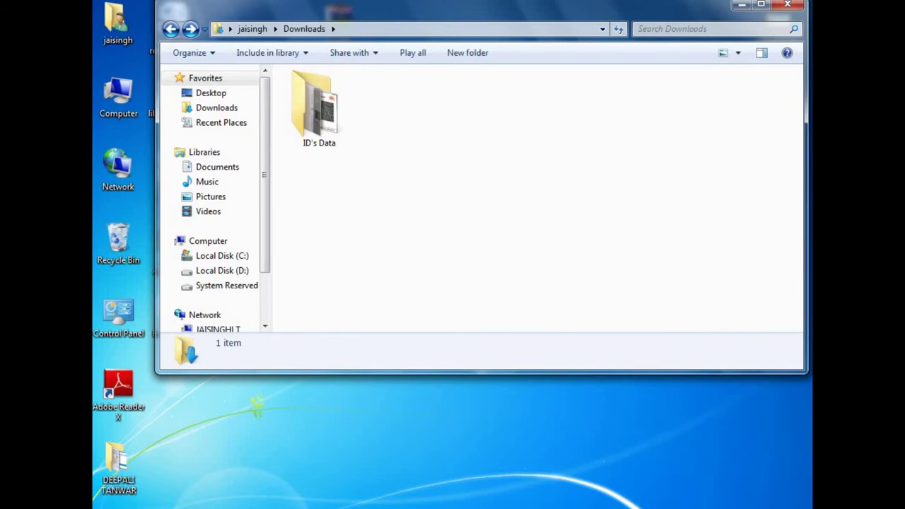
- Review the second computer's advanced sharing options for network discovery, file and printer sharing, and public folders
click(122, 168)
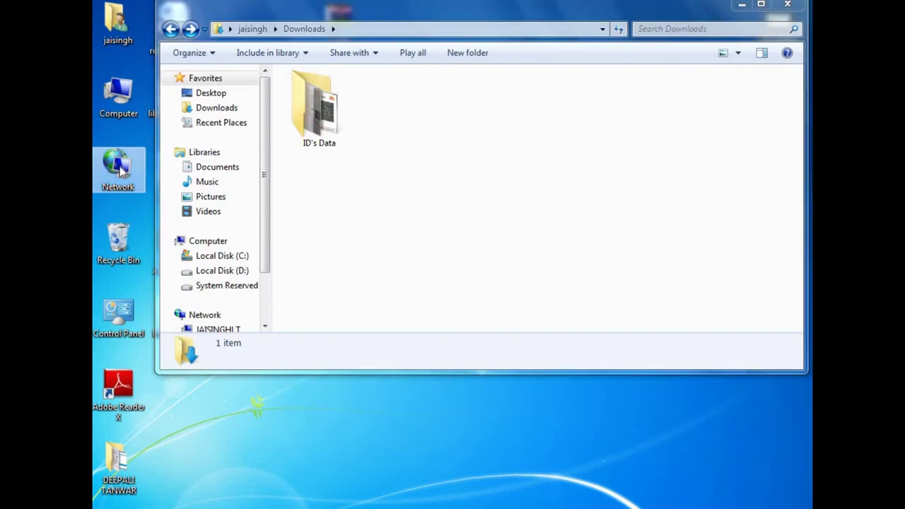
right_click(122, 168)
click(170, 269)
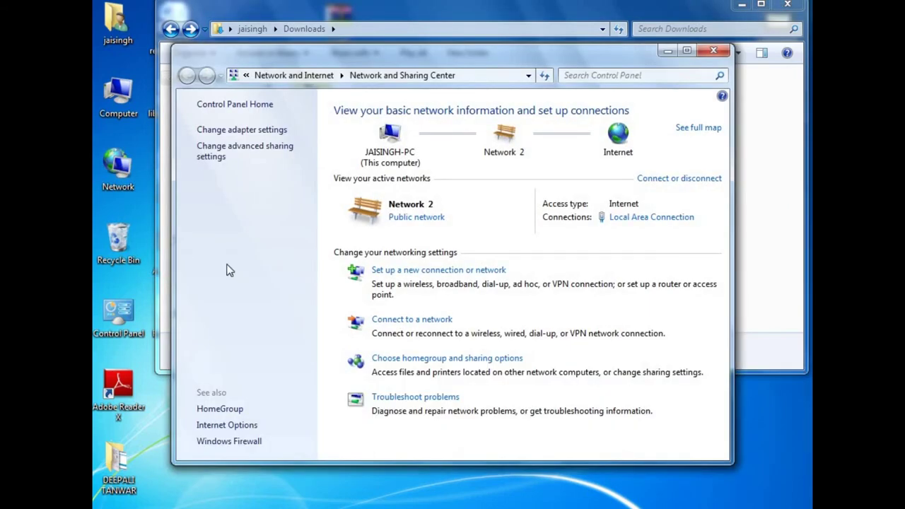
click(240, 155)
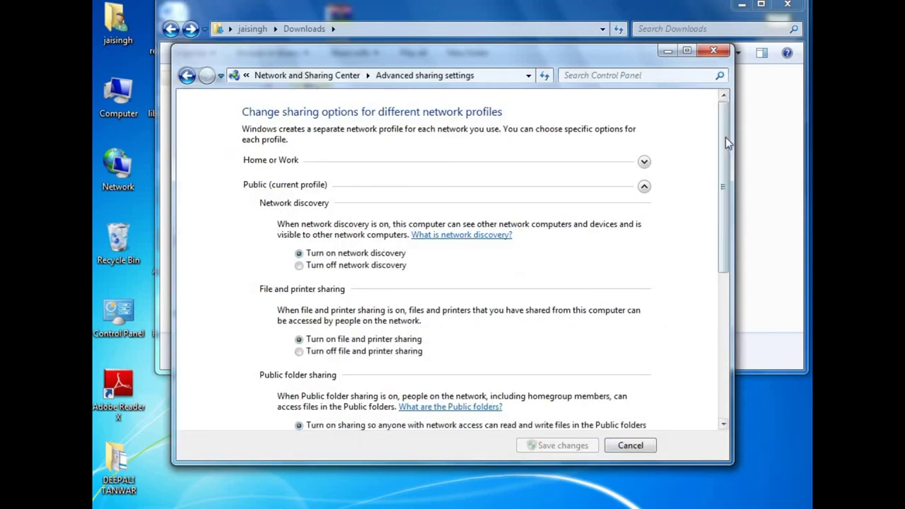
scroll(724, 142, down, 3)
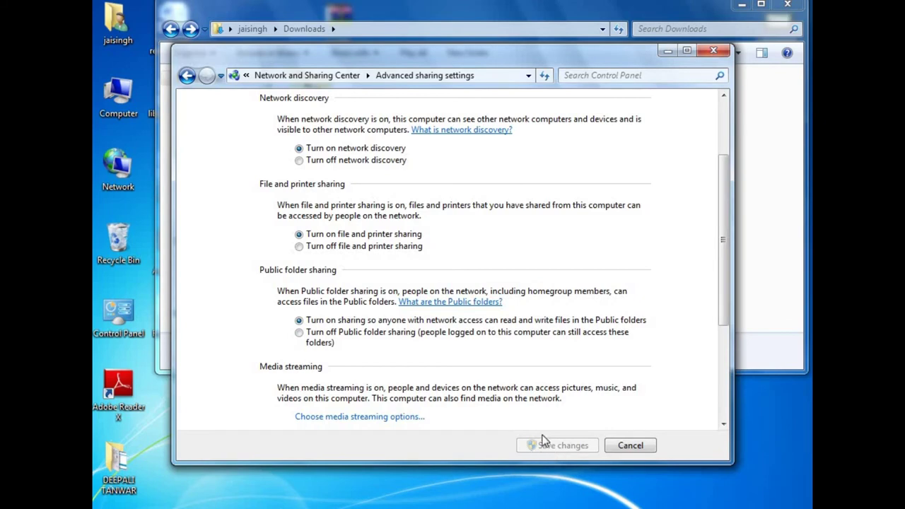
click(630, 445)
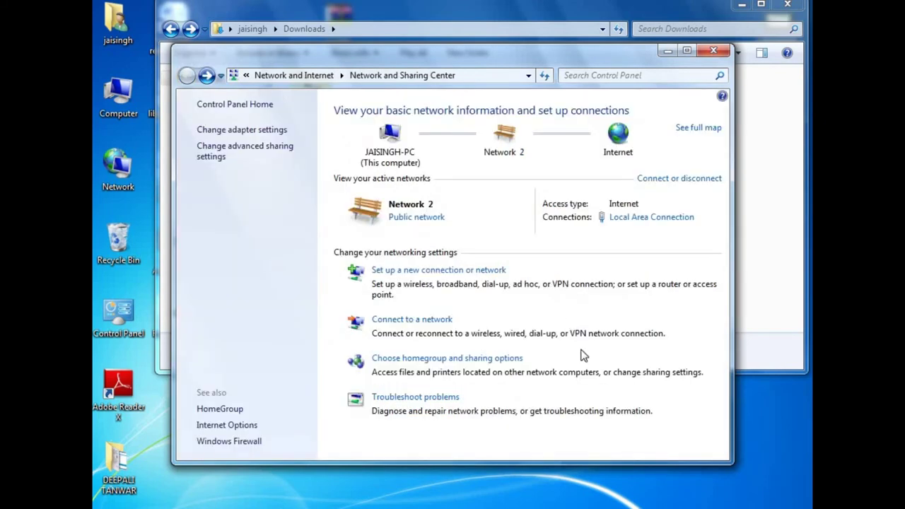
click(716, 52)
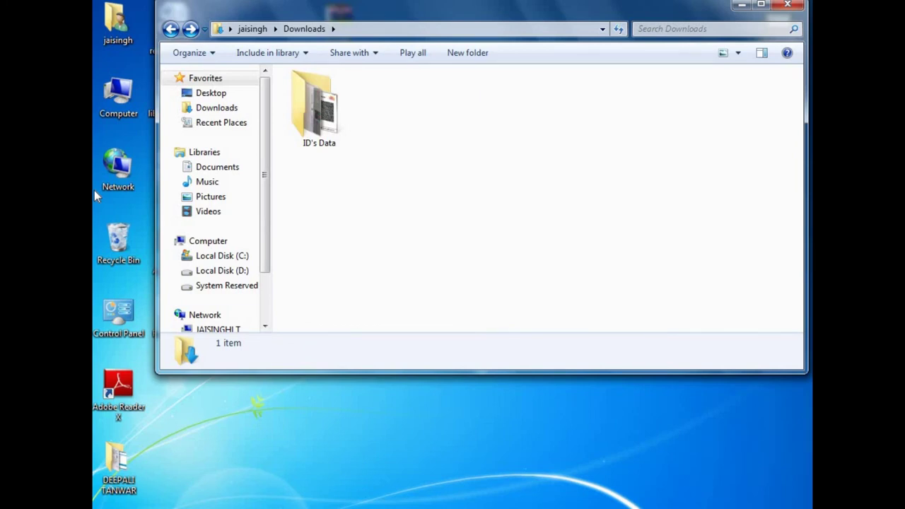
- Open the TYPING PAGE (METTER) document from the shared data folder on the network computer SERVERYOUTUBE1
double_click(117, 167)
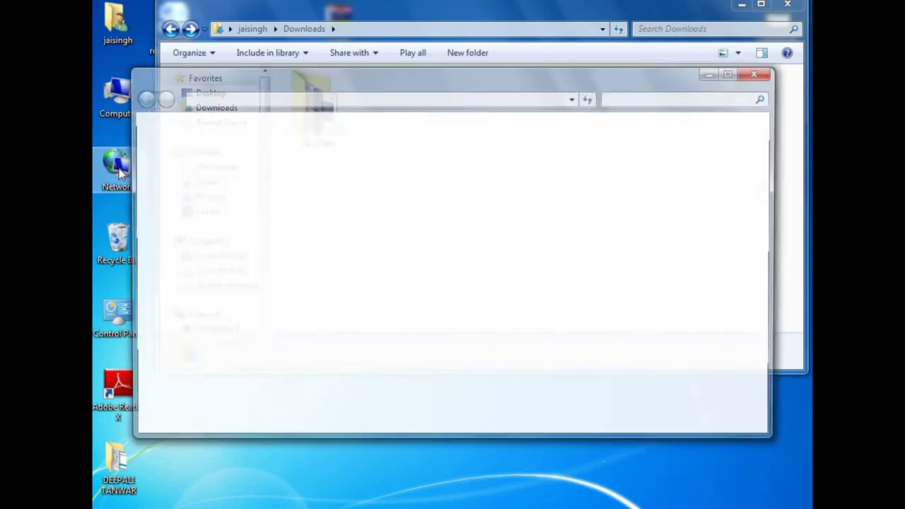
double_click(502, 75)
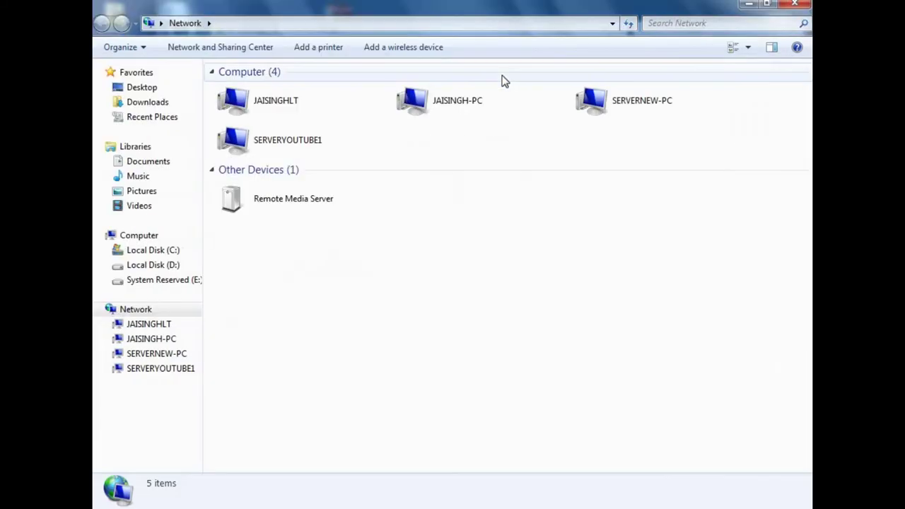
double_click(245, 142)
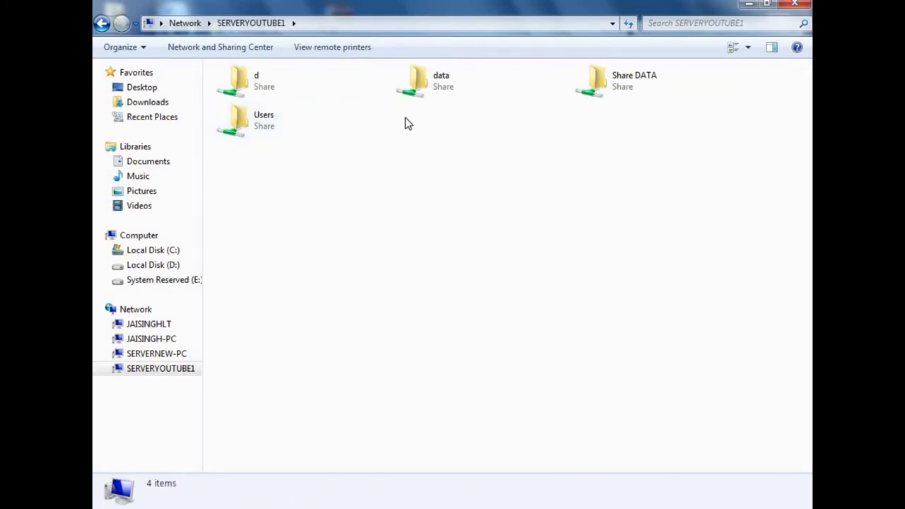
double_click(426, 80)
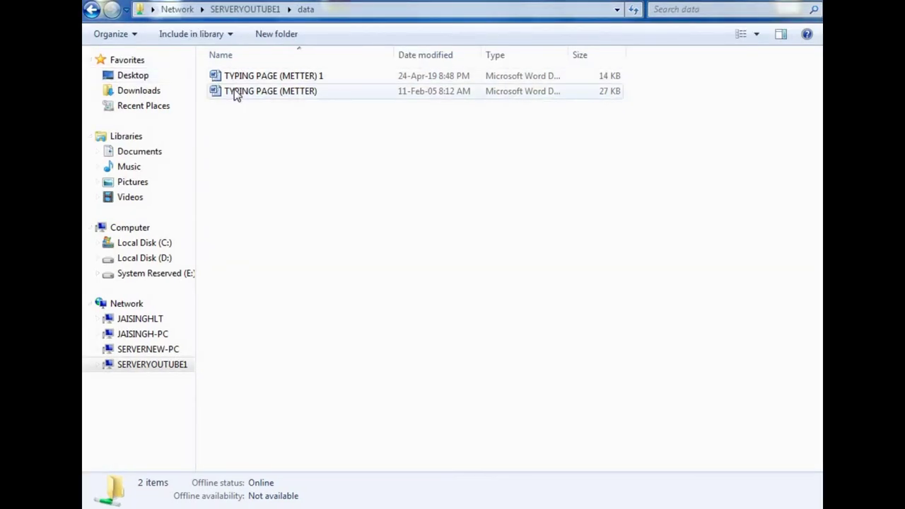
click(236, 91)
double_click(234, 91)
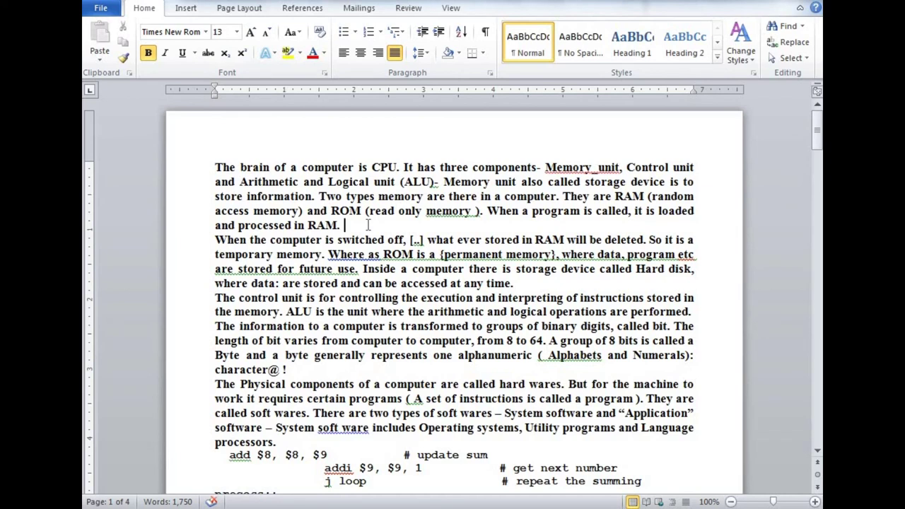
- Copy the phrase "When the computer is switched off, [..] what ever" in the second paragraph and paste it eight times over itself
drag(215, 239, 463, 242)
key(ctrl+c)
key(ctrl+v)
key(ctrl+v)
key(ctrl+v)
key(ctrl+v)
key(ctrl+v)
key(ctrl+v)
key(ctrl+v)
key(ctrl+v)
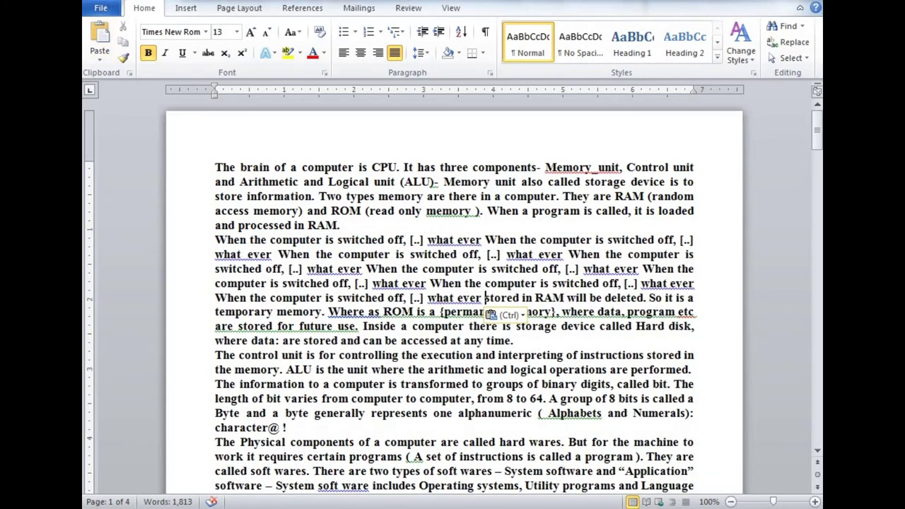
- Save the edited document as a Word Document named TYPING PAGE (METTER)2 in the shared data folder
key(F12)
click(330, 303)
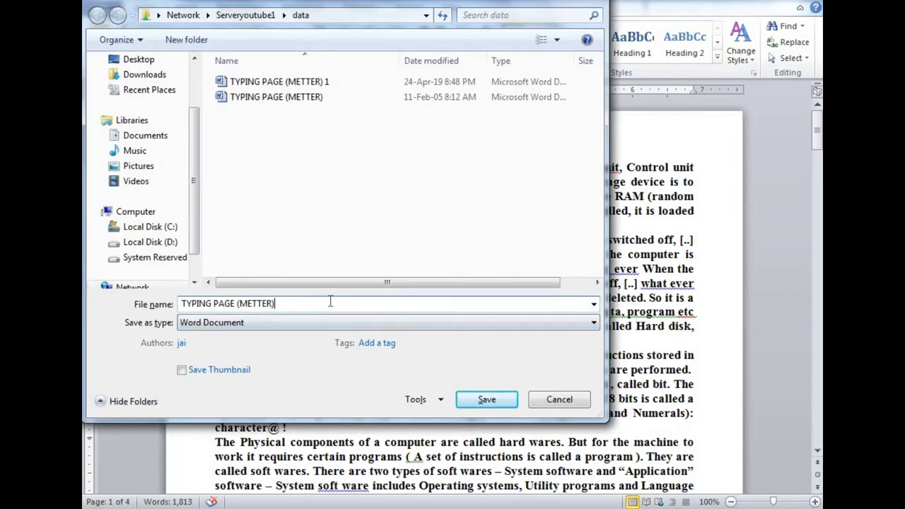
text(2)
click(471, 402)
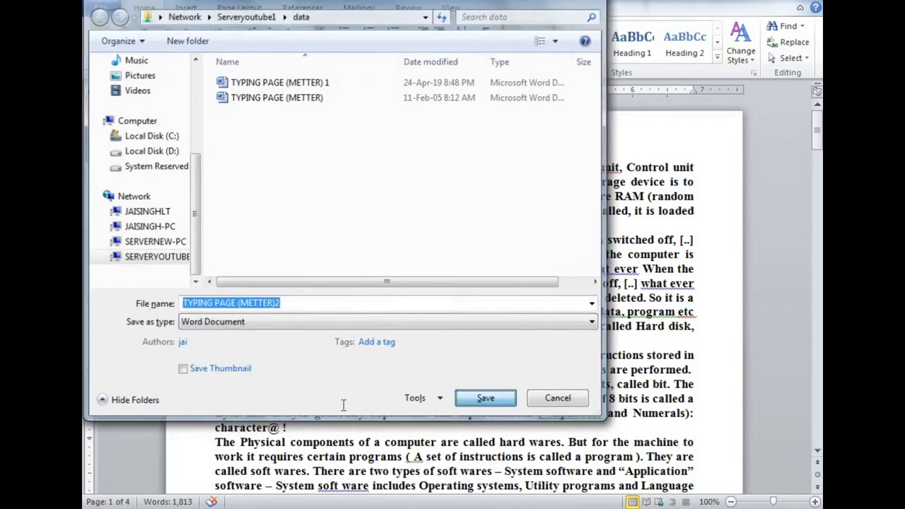